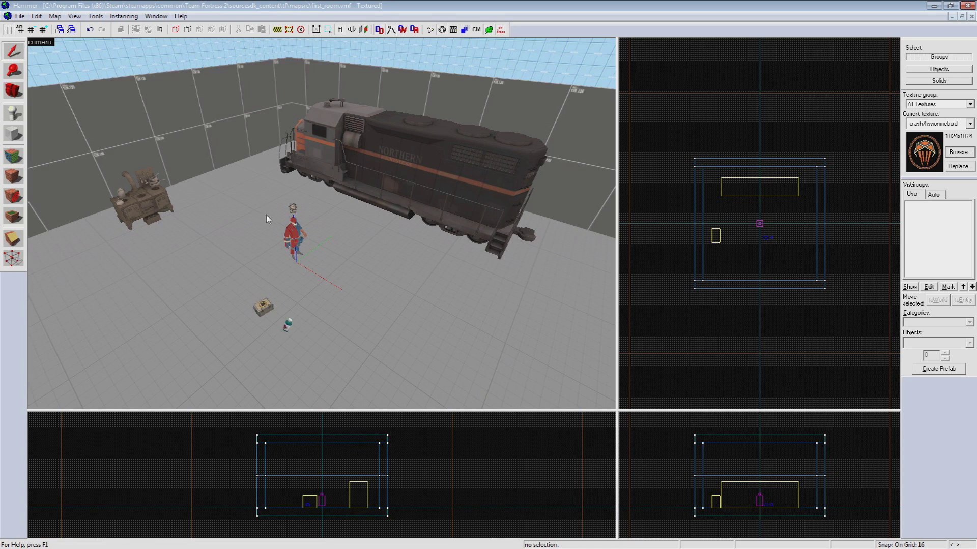
- Look around the room in the 3D view at the train engine, player spawn, ammo pack and health kit
{"action": "key", "text": "z"}
{"action": "key", "text": "w"}
{"action": "key", "text": "a"}
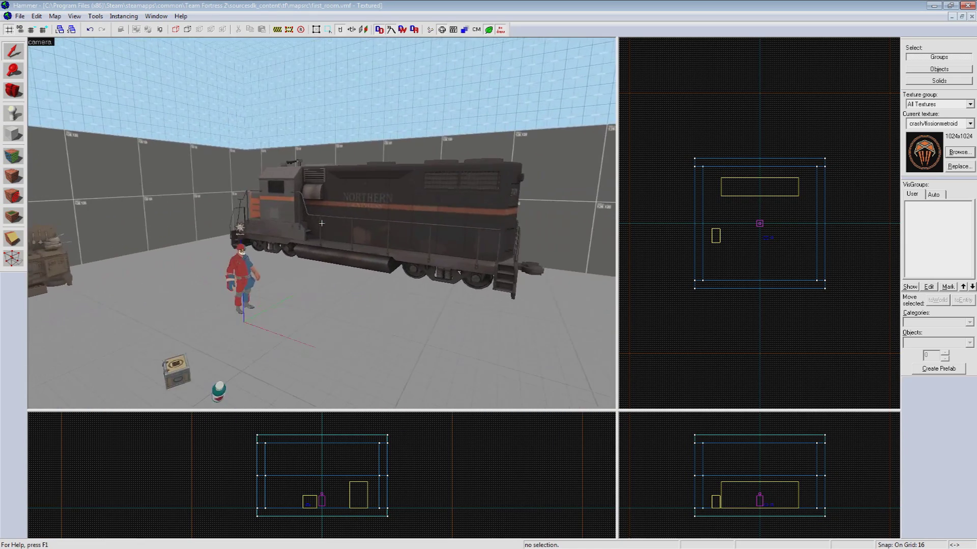
{"action": "key", "text": "s"}
{"action": "key", "text": "z"}
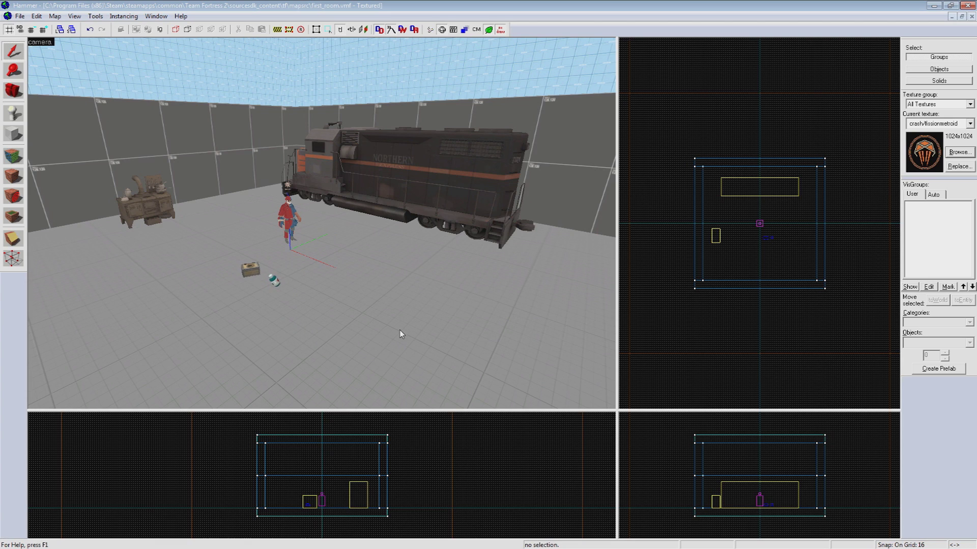
{"action": "key", "text": "z"}
{"action": "key", "text": "w"}
{"action": "key", "text": "d"}
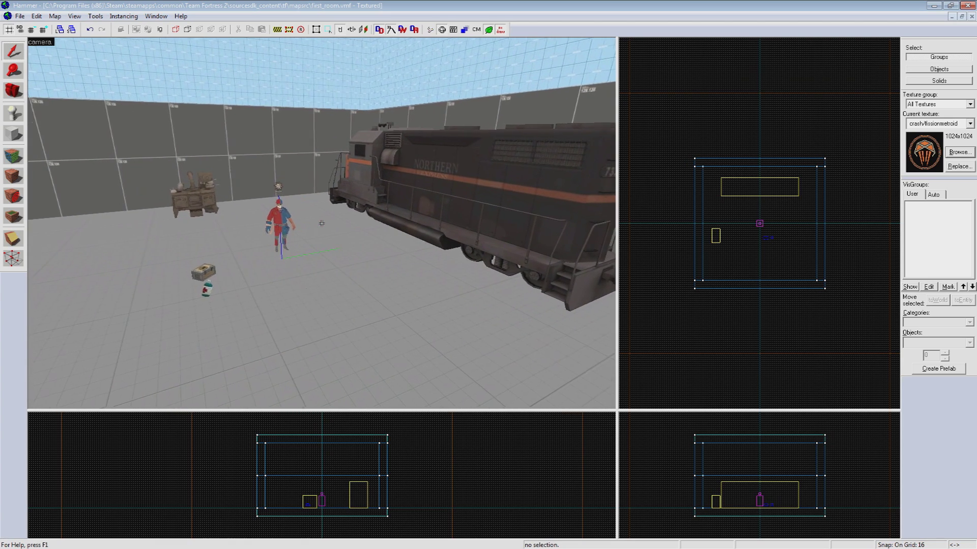
{"action": "key", "text": "w"}
{"action": "key", "text": "a"}
{"action": "key", "text": "z"}
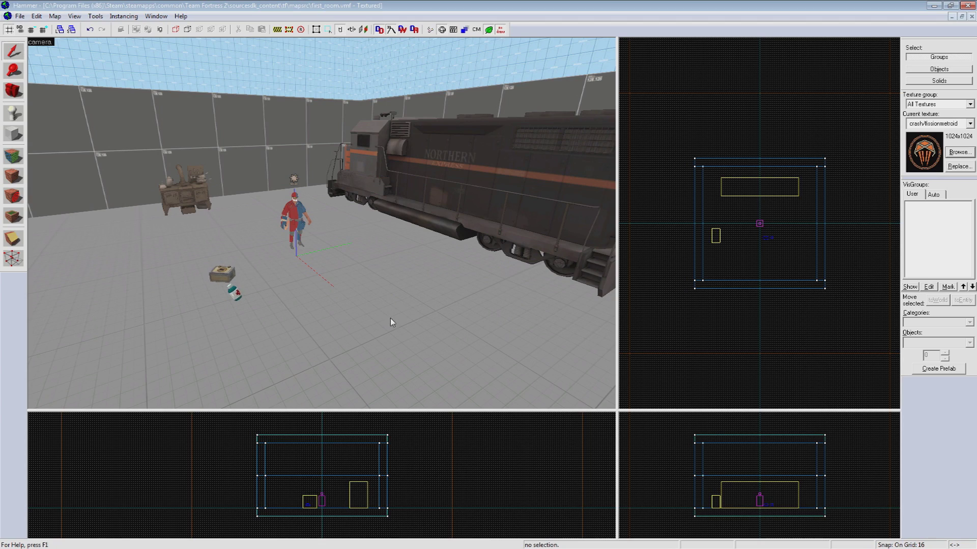
- Select the small health kit on the floor and examine it up close
{"action": "key", "text": "z"}
{"action": "key", "text": "a"}
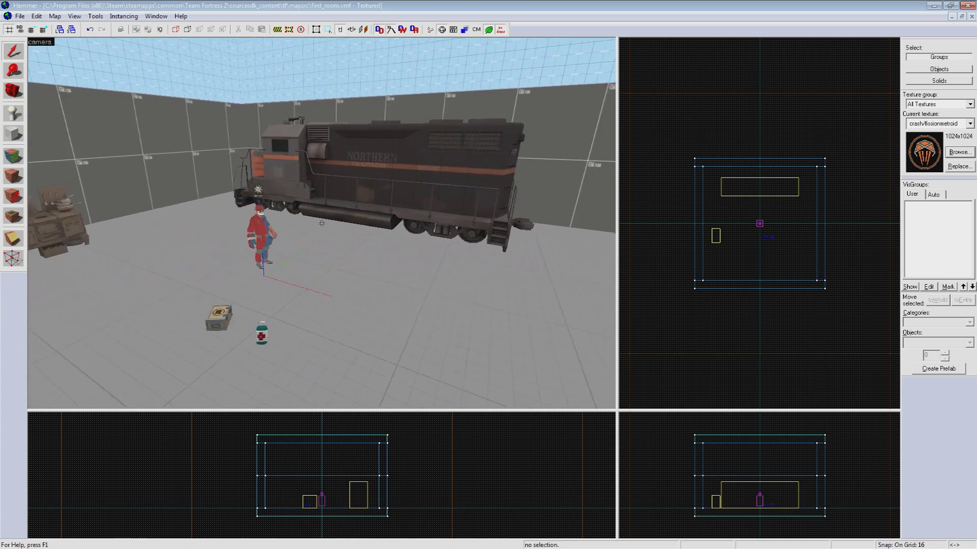
{"action": "key", "text": "w"}
{"action": "left_click", "coordinate": [321, 224]}
{"action": "key", "text": "a"}
{"action": "key", "text": "d"}
{"action": "key", "text": "w"}
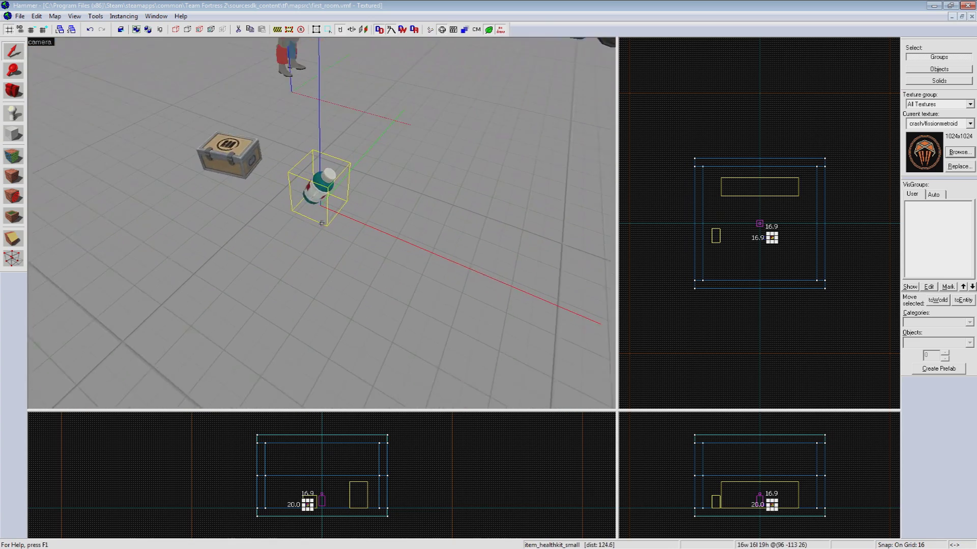
{"action": "key", "text": "s"}
{"action": "key", "text": "a"}
{"action": "scroll", "coordinate": [321, 223], "scroll_direction": "down", "scroll_amount": 5}
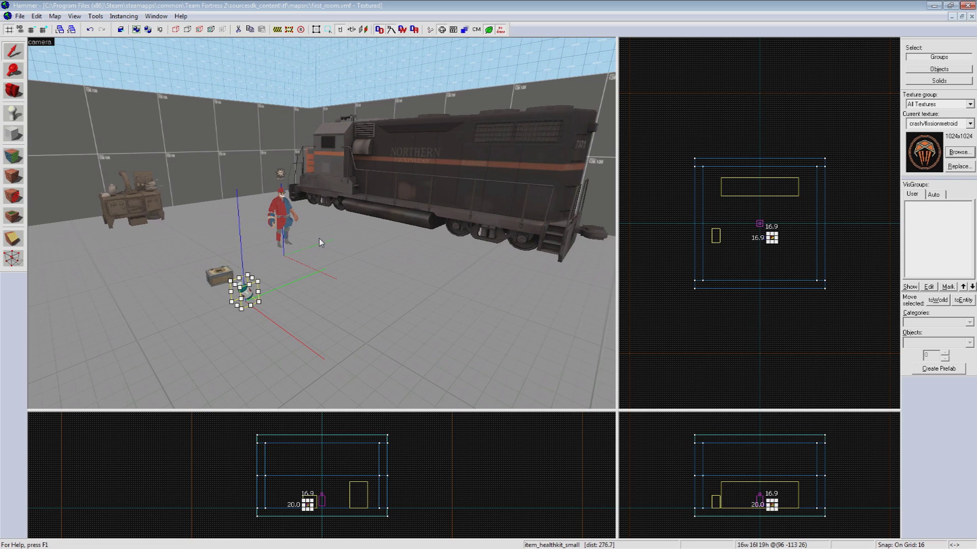
- Change the train engine prop's entity class to prop_dynamic in its object properties
{"action": "key", "text": "z"}
{"action": "key", "text": "d"}
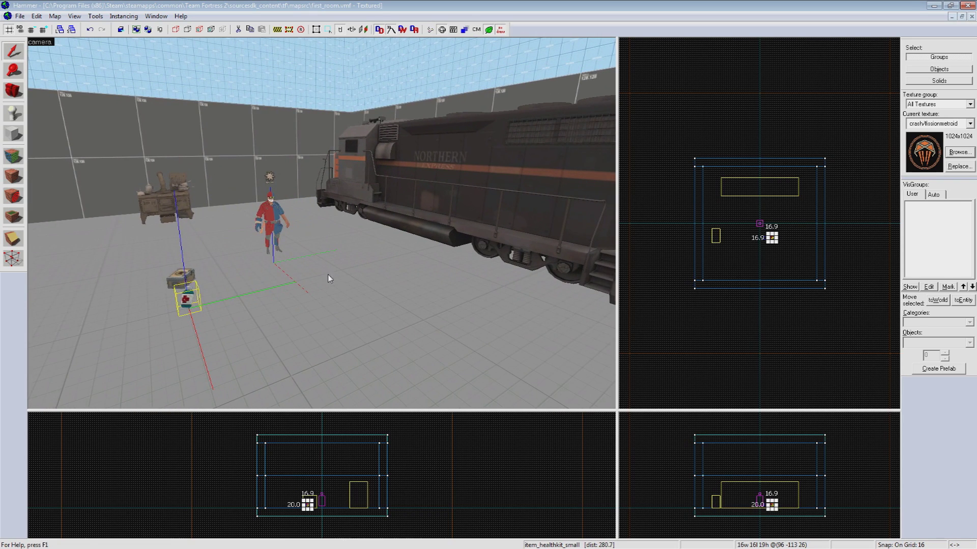
{"action": "left_click", "coordinate": [404, 194]}
{"action": "key", "text": "ctrl+shift+e"}
{"action": "key", "text": "w"}
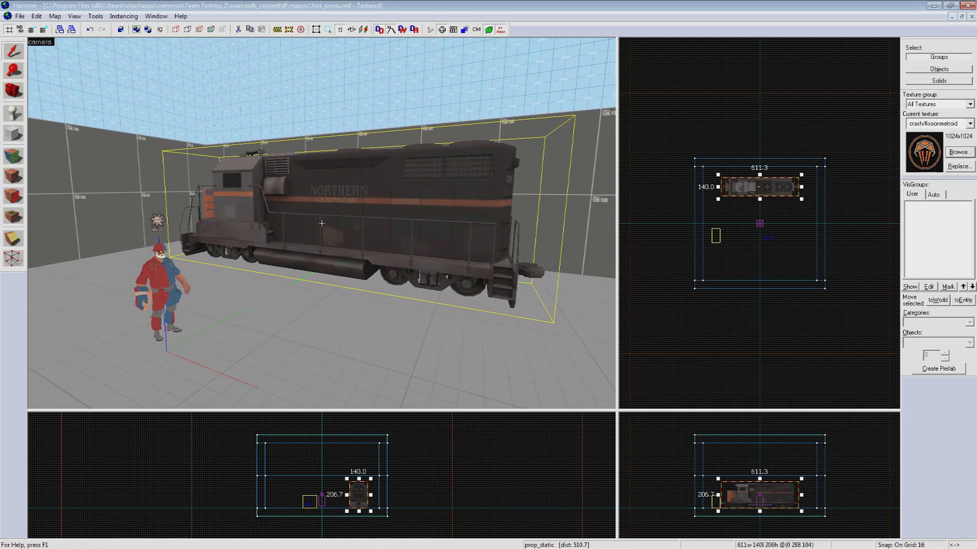
{"action": "key", "text": "z"}
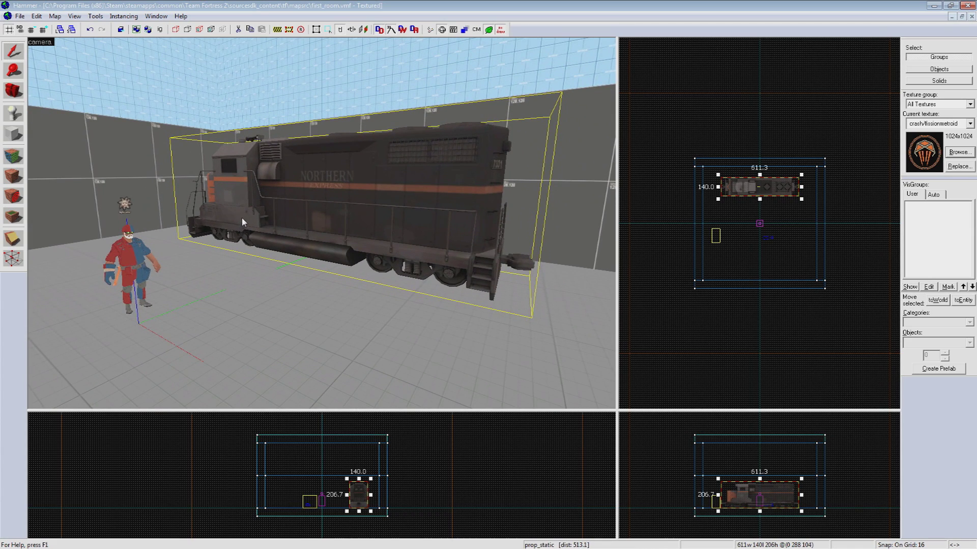
{"action": "key", "text": "alt+Return"}
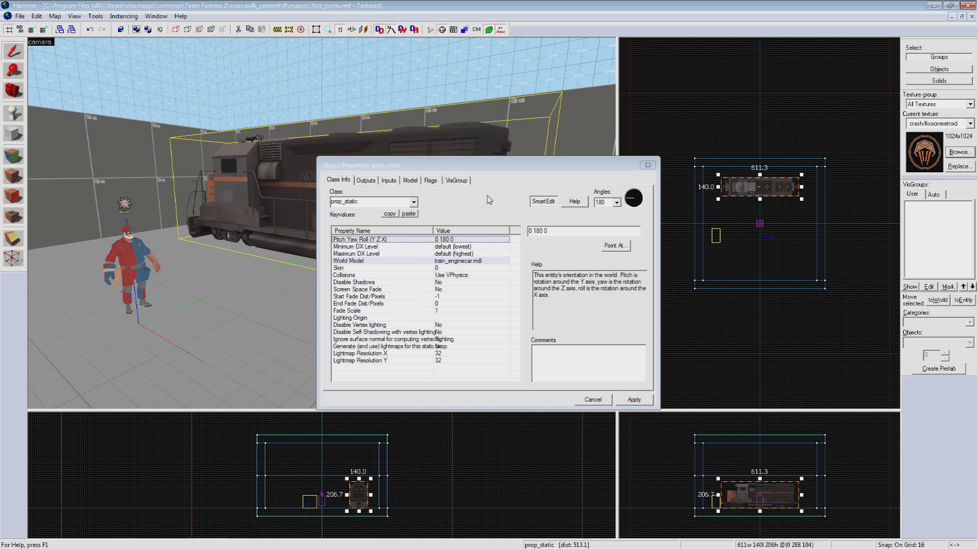
{"action": "left_click", "coordinate": [390, 204]}
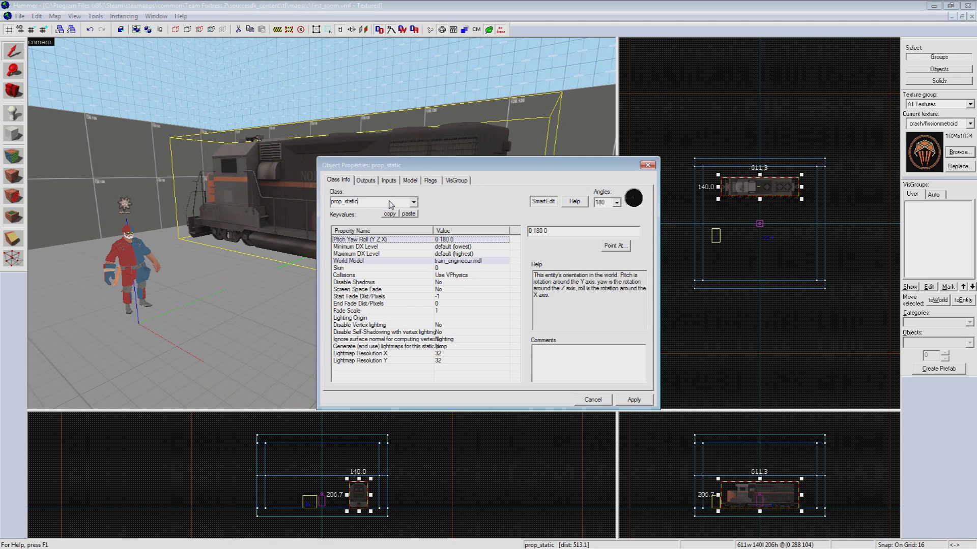
{"action": "key", "text": "BackSpace"}
{"action": "key", "text": "BackSpace"}
{"action": "key", "text": "BackSpace"}
{"action": "key", "text": "BackSpace"}
{"action": "key", "text": "BackSpace"}
{"action": "key", "text": "BackSpace"}
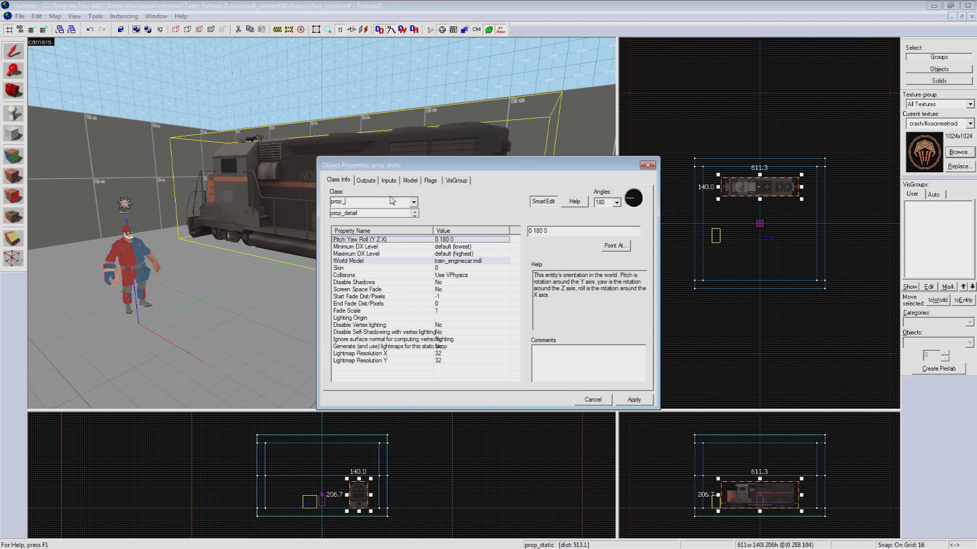
{"action": "type", "text": "dynamic"}
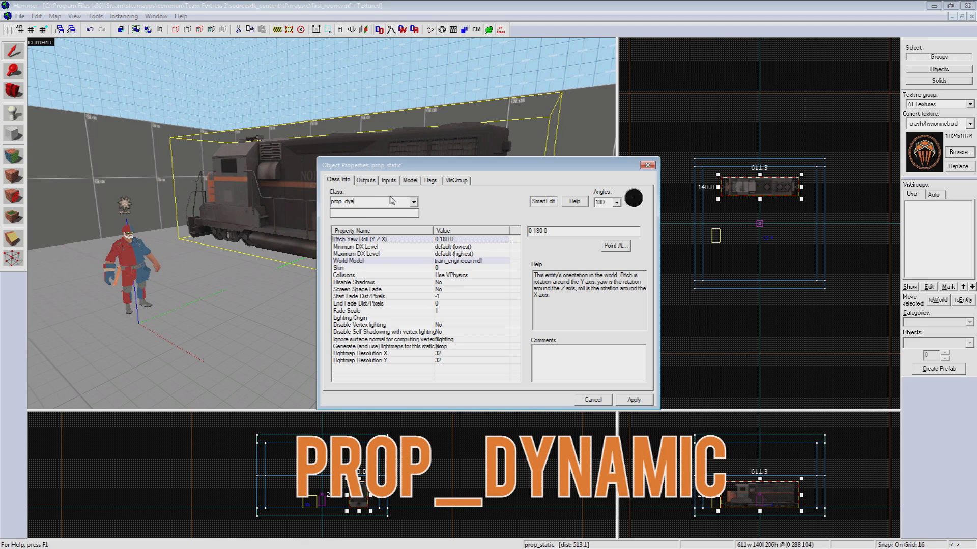
{"action": "key", "text": "Return"}
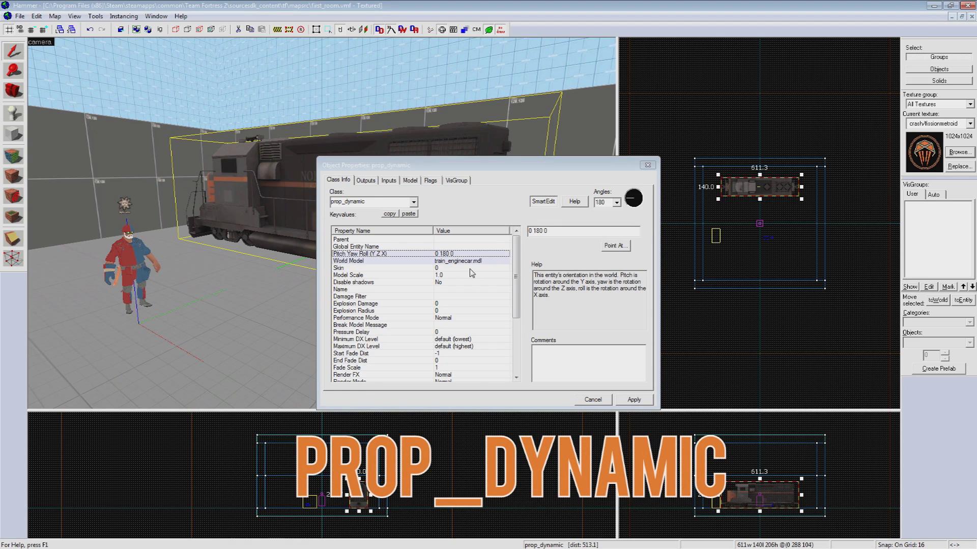
- Name the train entity Train and apply the change
{"action": "left_click", "coordinate": [454, 290]}
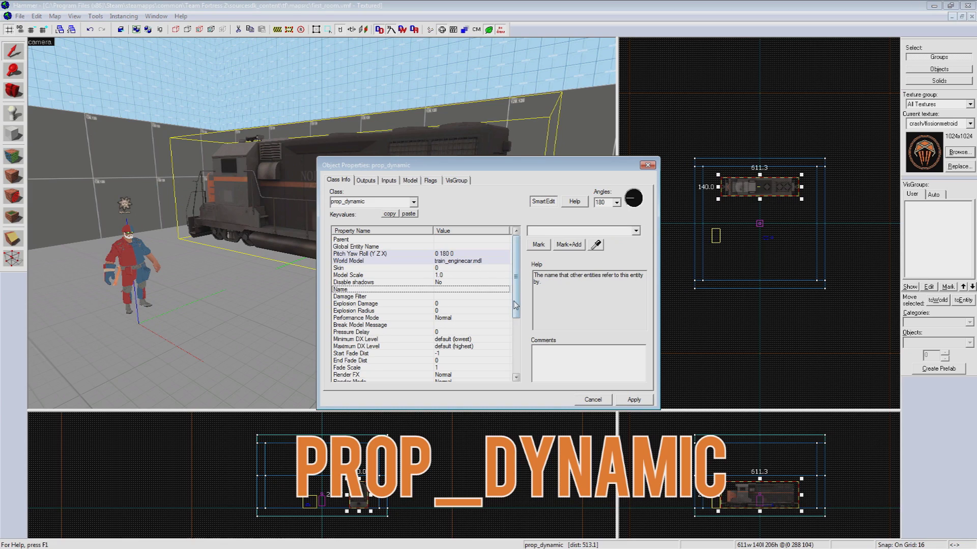
{"action": "mouse_move", "coordinate": [514, 297]}
{"action": "left_mouse_down"}
{"action": "mouse_move", "coordinate": [515, 342]}
{"action": "mouse_move", "coordinate": [516, 290]}
{"action": "left_mouse_up"}
{"action": "type", "text": "T"}
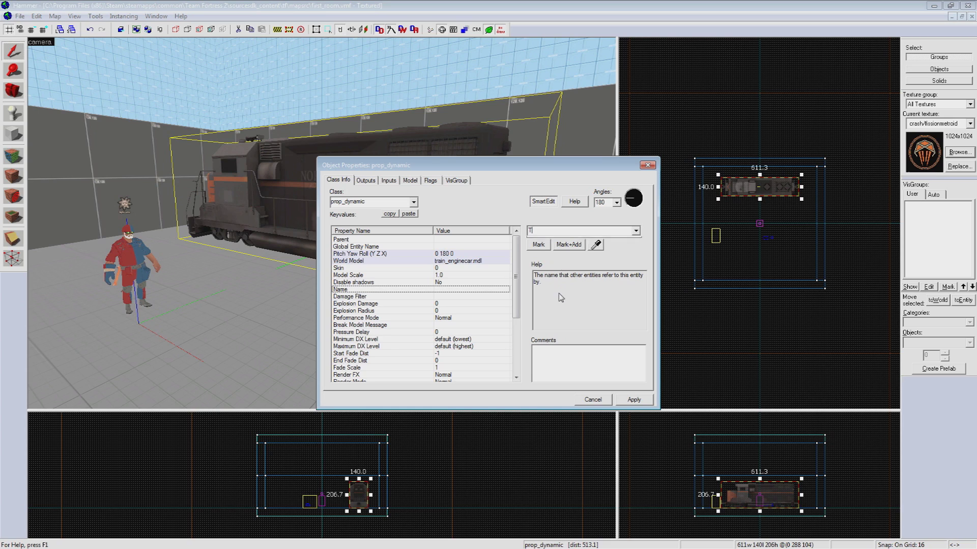
{"action": "type", "text": "rain"}
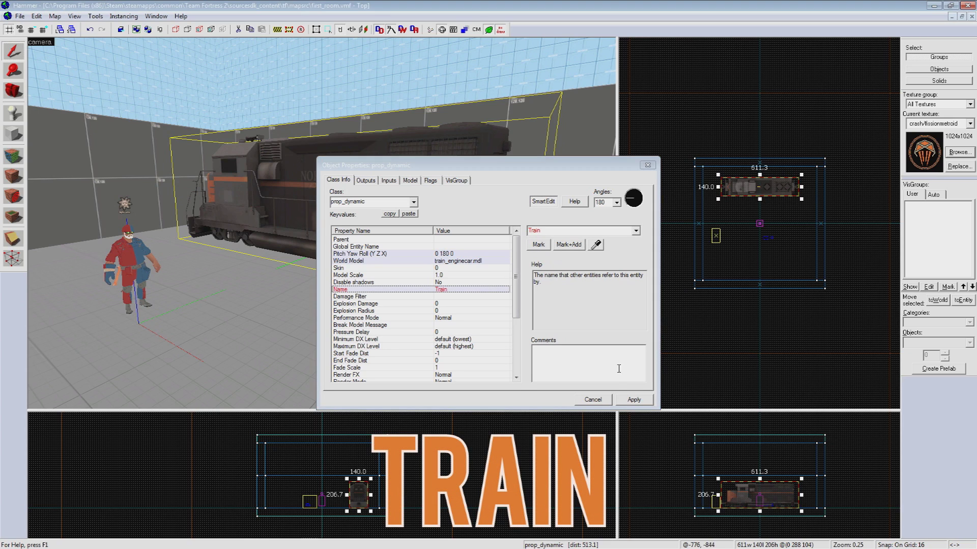
{"action": "left_click", "coordinate": [626, 399]}
- Add an output to the small health kit that fires on OnPlayerTouch
{"action": "key", "text": "z"}
{"action": "key", "text": "z"}
{"action": "left_click", "coordinate": [222, 252]}
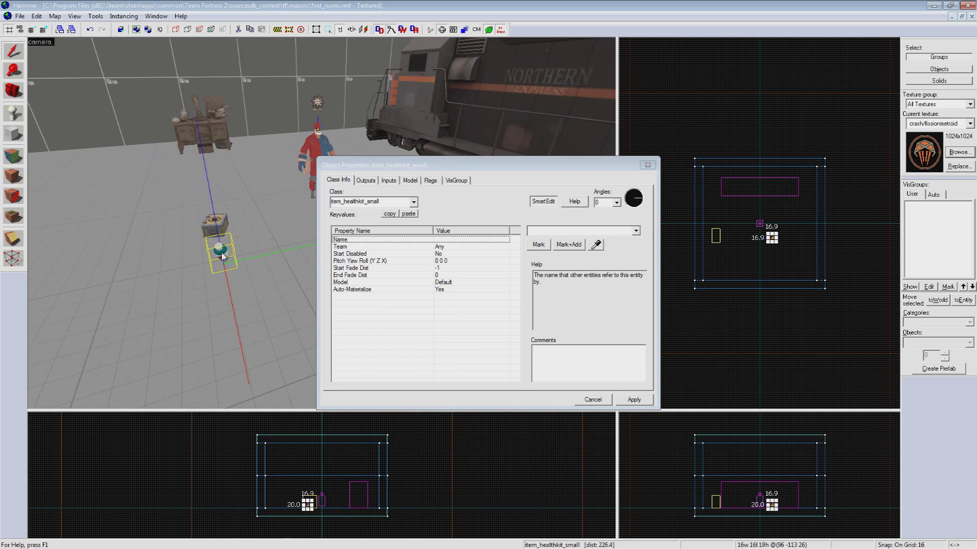
{"action": "left_click", "coordinate": [365, 180]}
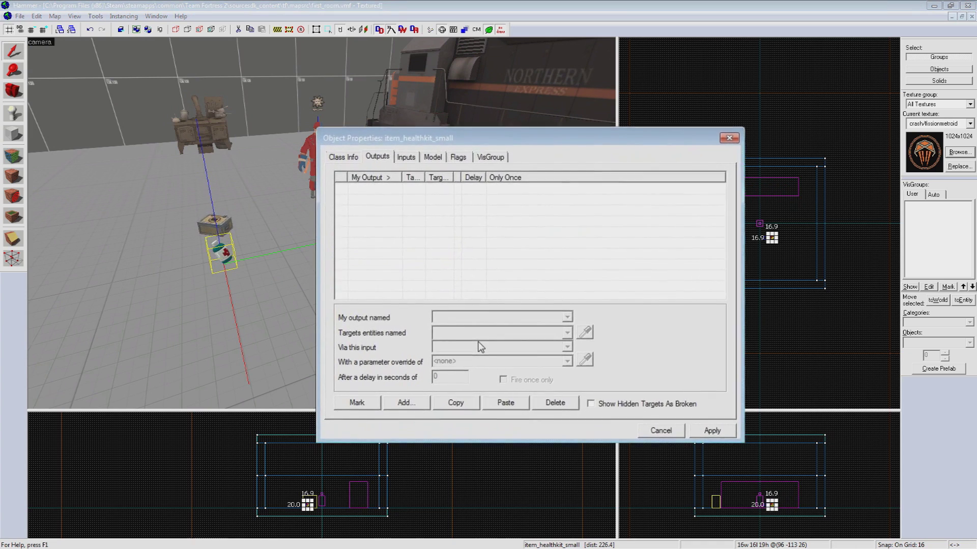
{"action": "left_click", "coordinate": [406, 403]}
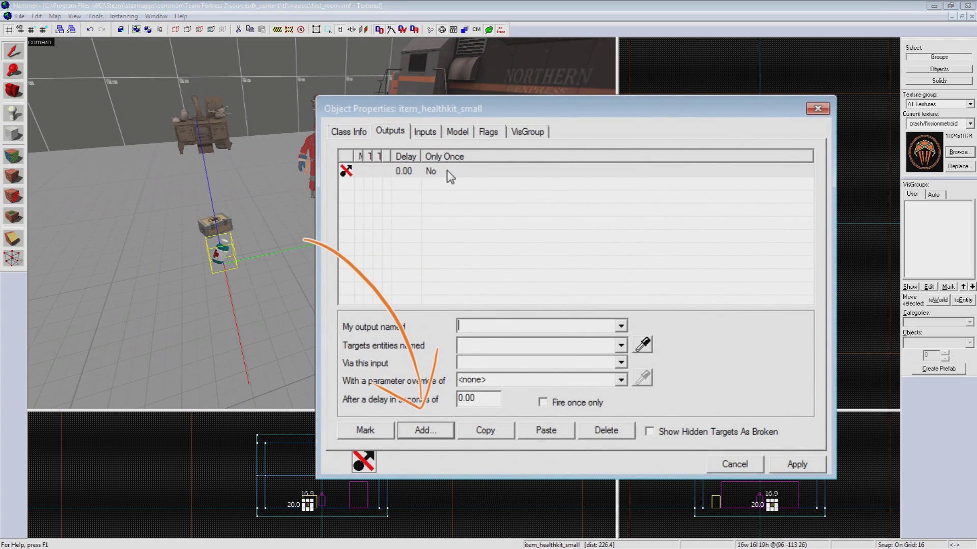
{"action": "left_click", "coordinate": [450, 175]}
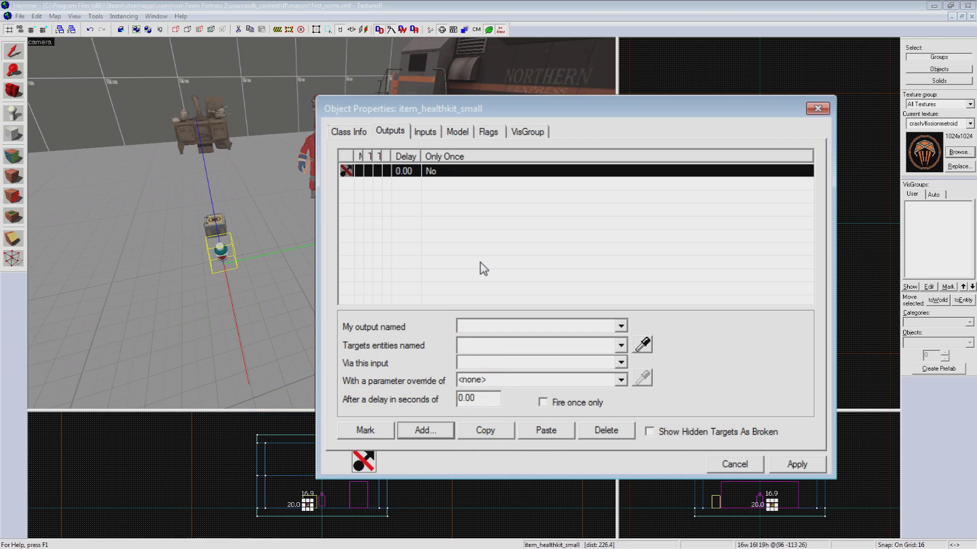
{"action": "left_click", "coordinate": [621, 326]}
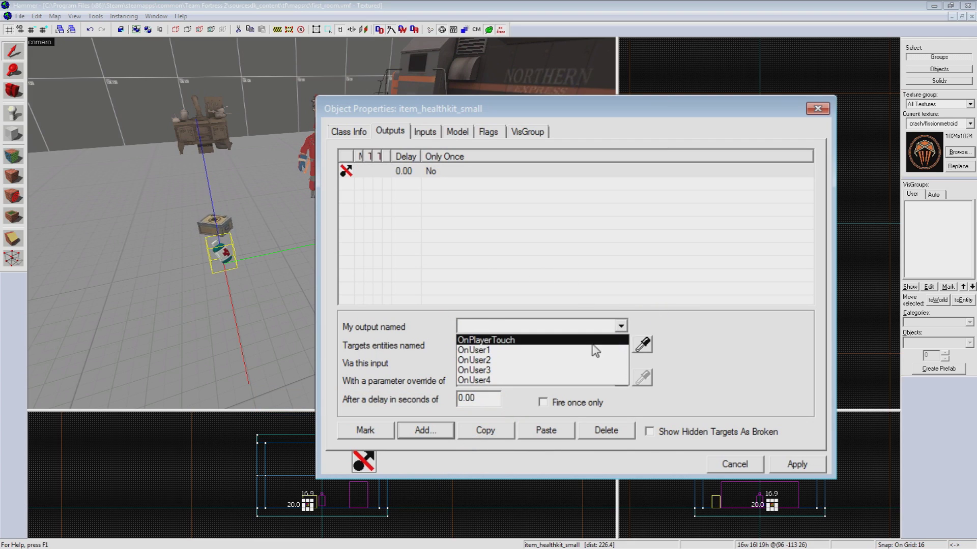
{"action": "left_click", "coordinate": [521, 342]}
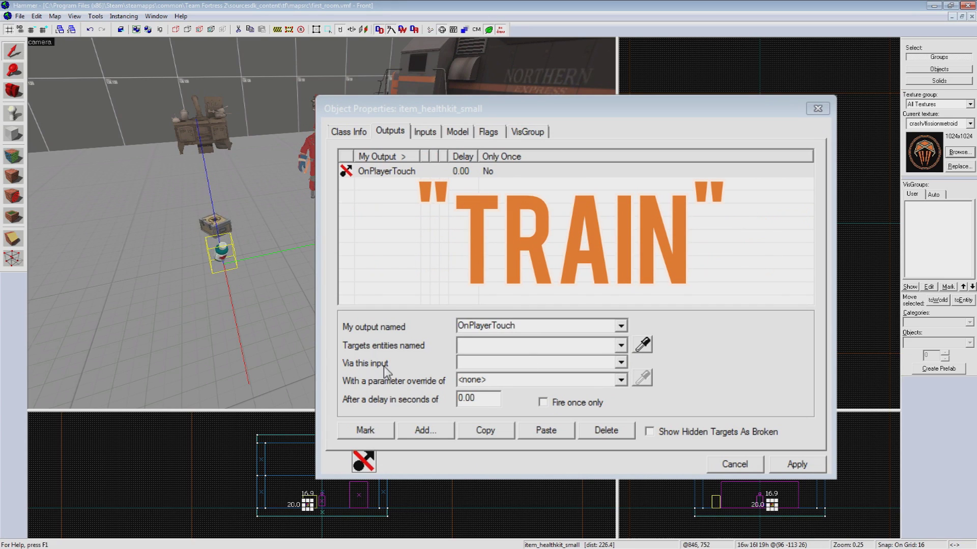
- Make the health kit's output target the entity Train via the Disable input, and apply it
{"action": "left_click", "coordinate": [495, 346]}
{"action": "type", "text": "Train"}
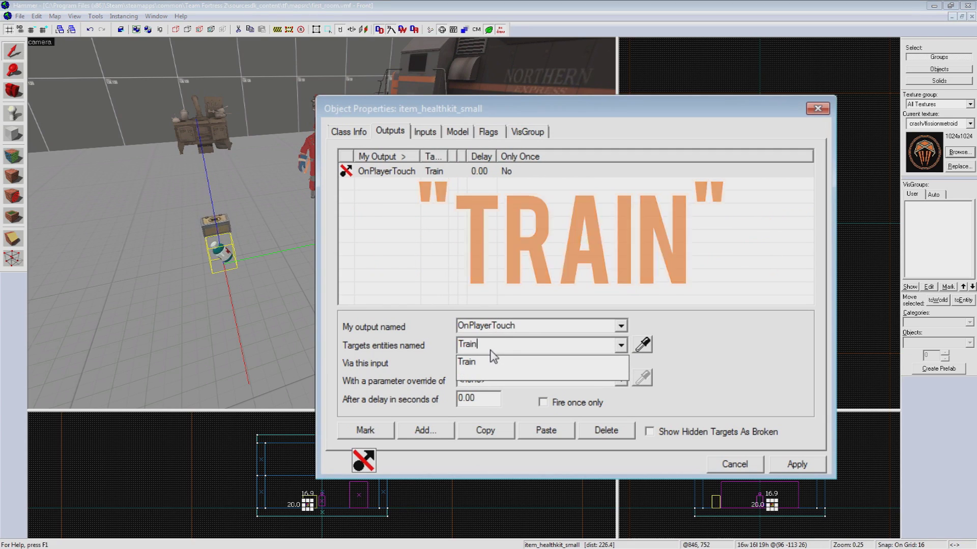
{"action": "left_click", "coordinate": [761, 315]}
{"action": "left_click", "coordinate": [621, 363]}
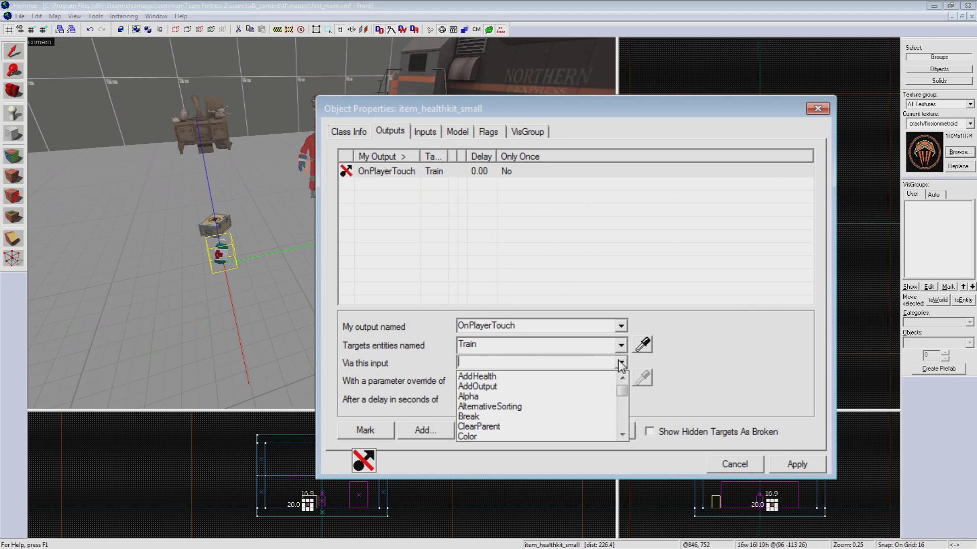
{"action": "scroll", "coordinate": [569, 430], "scroll_direction": "down", "scroll_amount": 1}
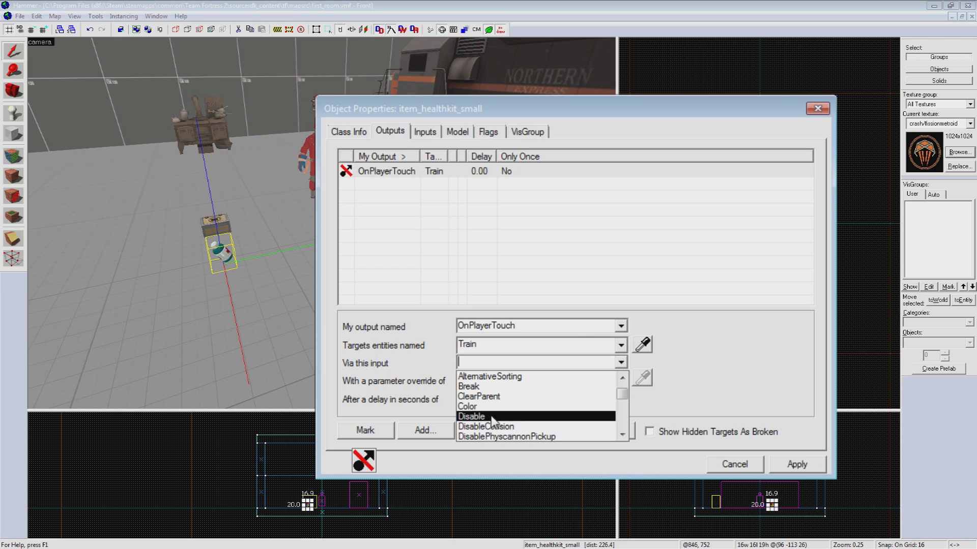
{"action": "left_click", "coordinate": [529, 416]}
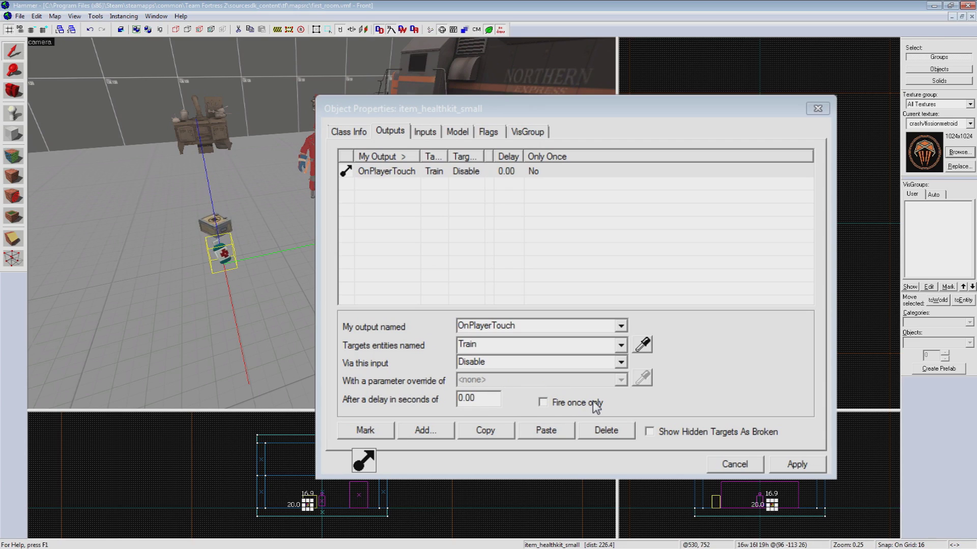
{"action": "left_click", "coordinate": [797, 464]}
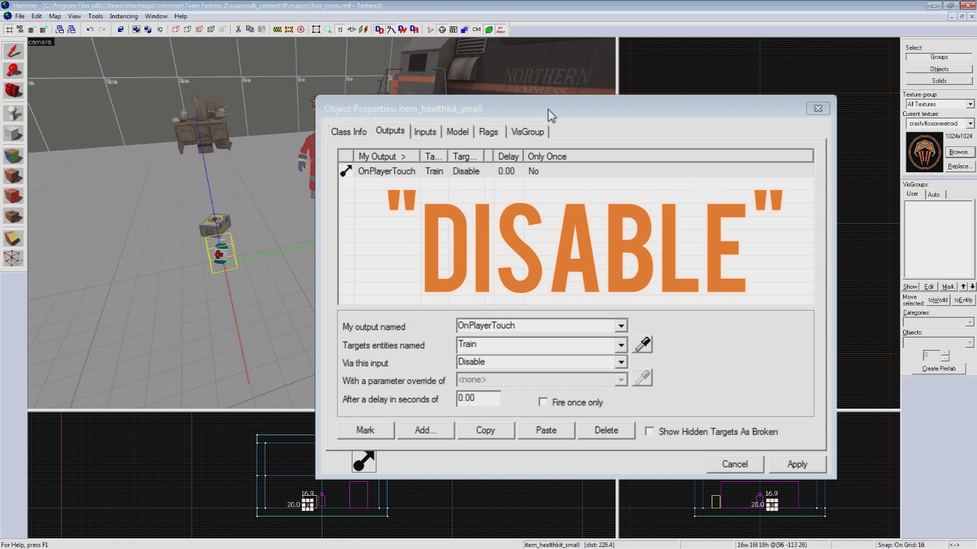
- Add an OnPlayerTouch output to the medium ammo pack that targets Train via the Enable input
{"action": "left_click", "coordinate": [214, 228]}
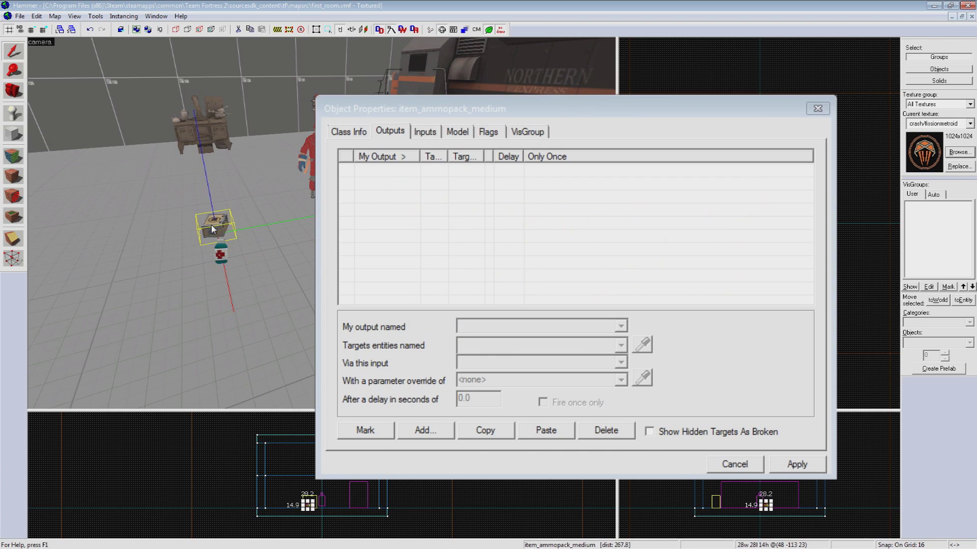
{"action": "left_click", "coordinate": [420, 432]}
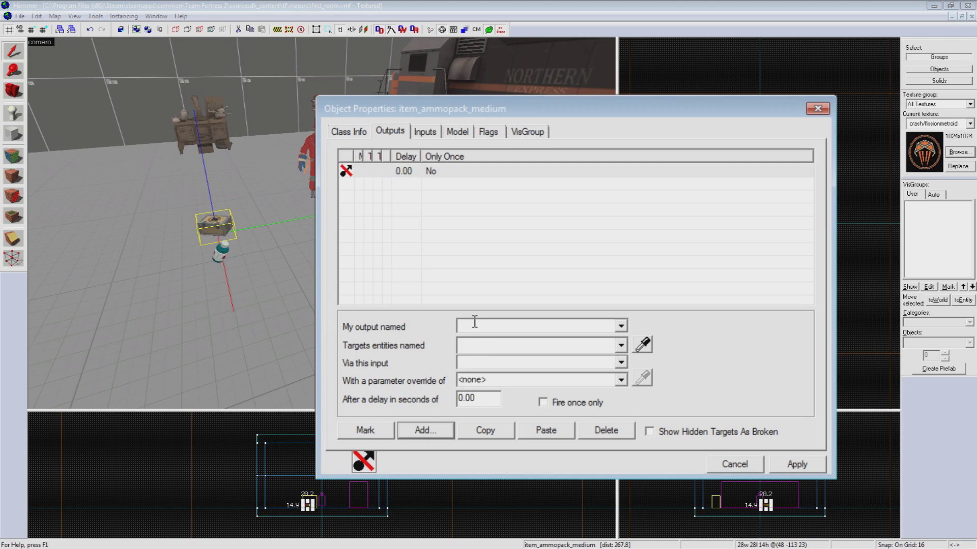
{"action": "left_click", "coordinate": [621, 326]}
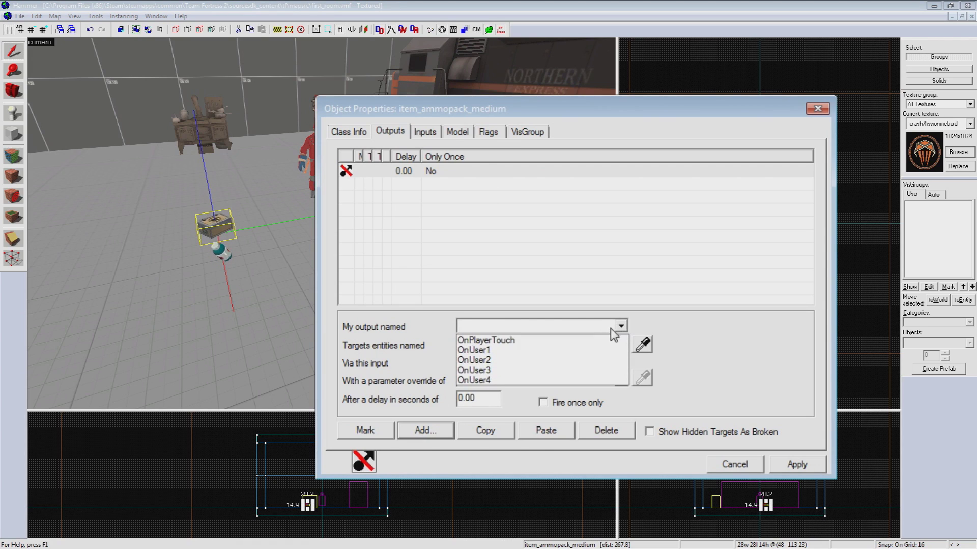
{"action": "left_click", "coordinate": [536, 345]}
{"action": "type", "text": "Train"}
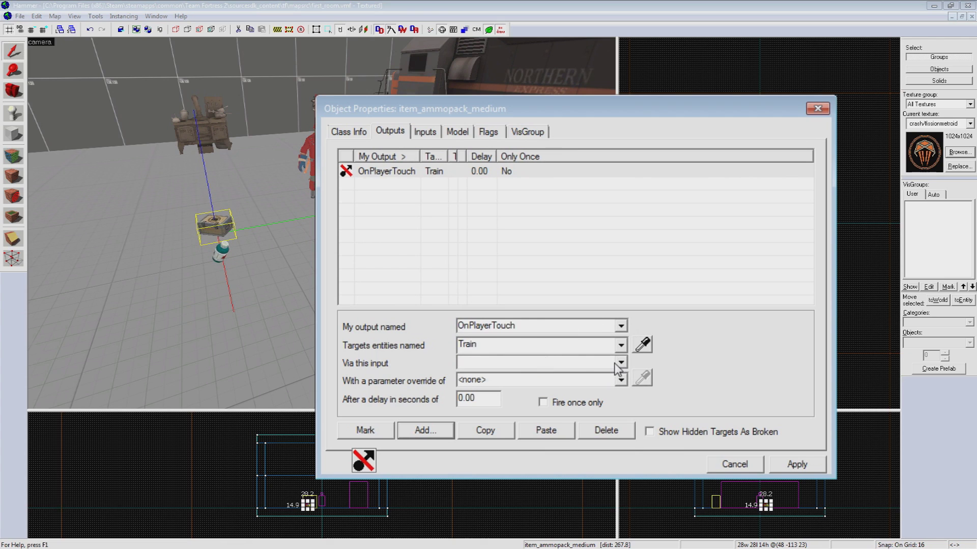
{"action": "left_click", "coordinate": [621, 362]}
{"action": "scroll", "coordinate": [552, 405], "scroll_direction": "down", "scroll_amount": 2}
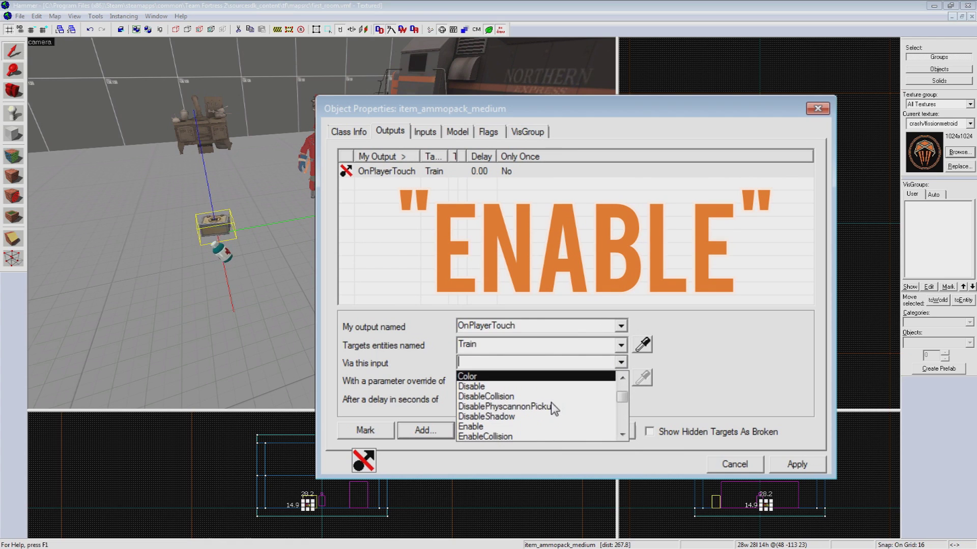
{"action": "left_click", "coordinate": [509, 426]}
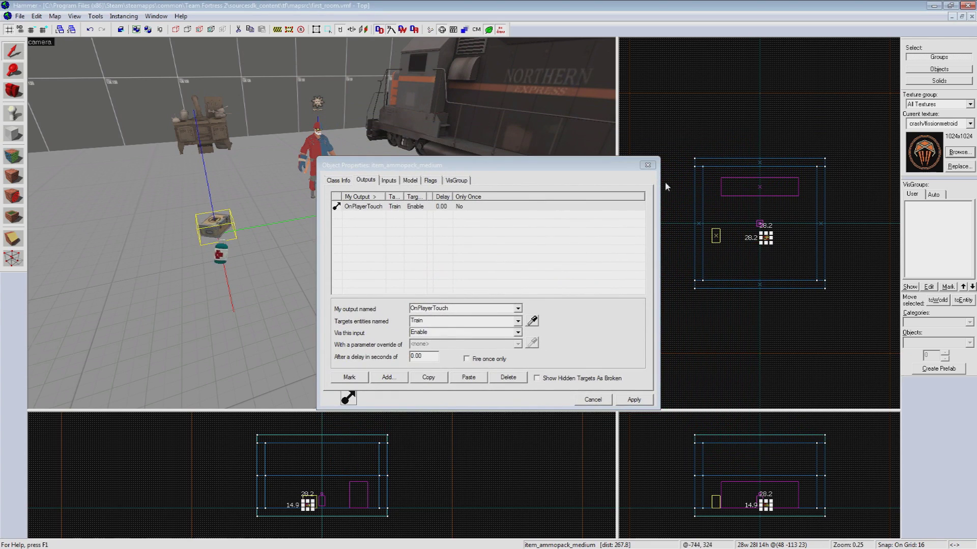
- Close the ammo pack's properties, then compile the map first_room and run it in Team Fortress 2
{"action": "left_click", "coordinate": [647, 164]}
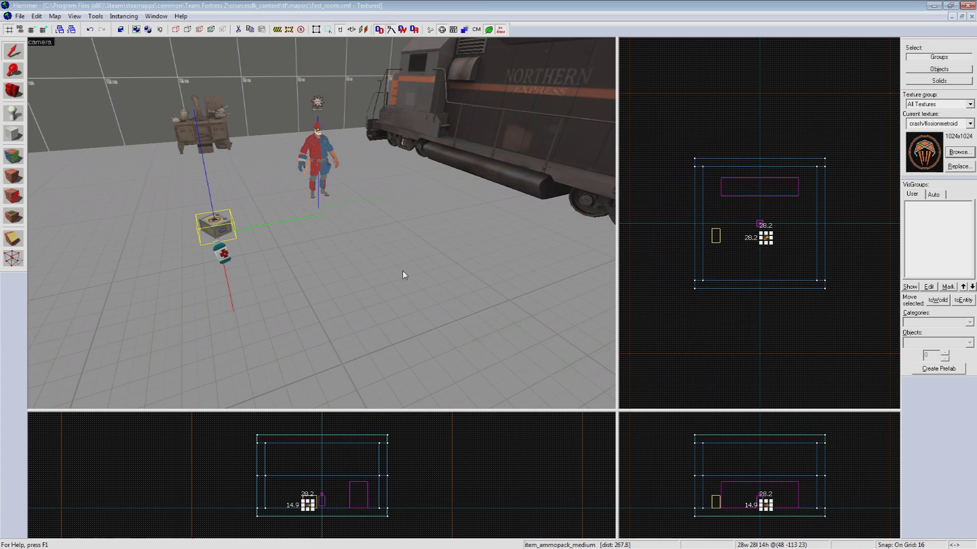
{"action": "left_click", "coordinate": [19, 16]}
{"action": "left_click", "coordinate": [51, 125]}
{"action": "left_click", "coordinate": [494, 366]}
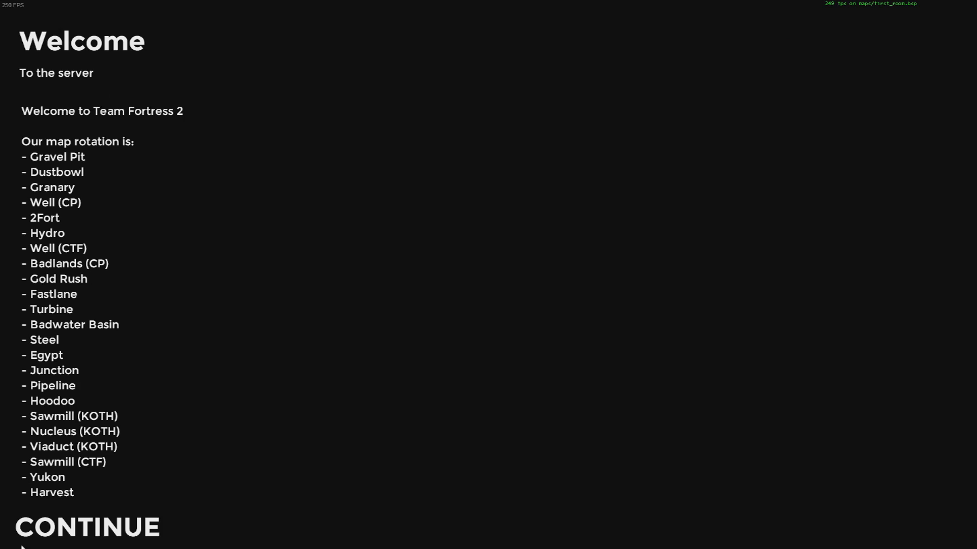
- Continue past the server welcome and map intro, join a random team and choose the Soldier class
{"action": "left_click", "coordinate": [144, 515]}
{"action": "left_click", "coordinate": [617, 448]}
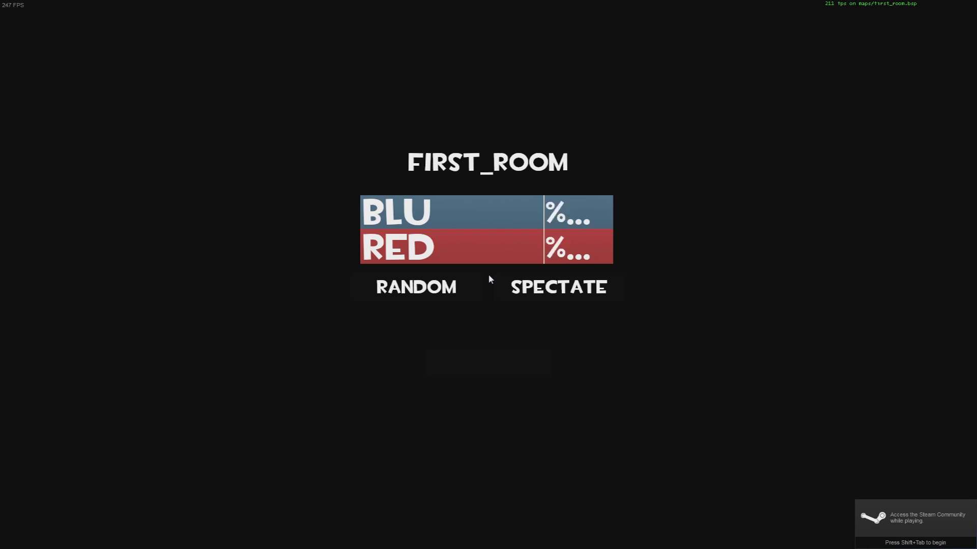
{"action": "left_click", "coordinate": [436, 284]}
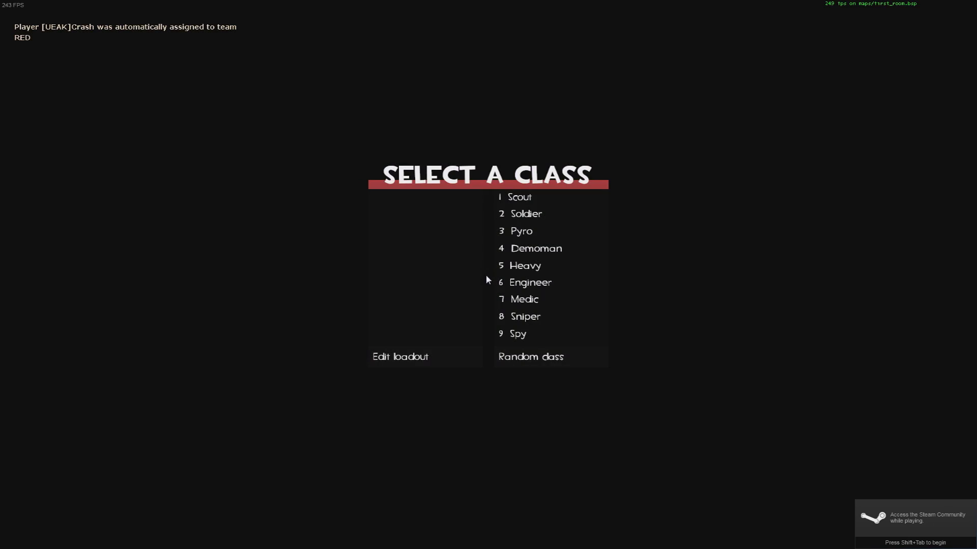
{"action": "left_click", "coordinate": [533, 215]}
- Walk over and around the health kit and ammo pack at full health and ammo to check whether the train reacts
{"action": "key", "text": "s"}
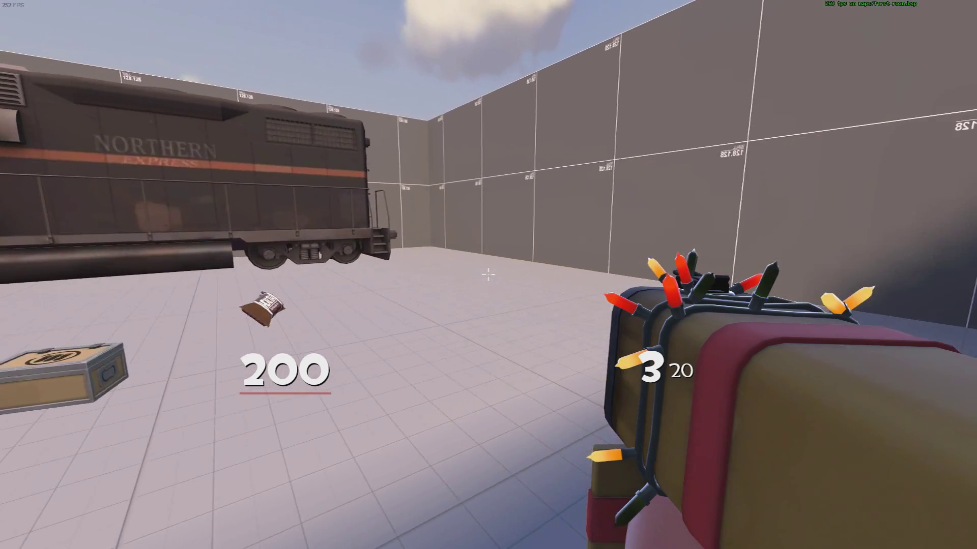
{"action": "key", "text": "w"}
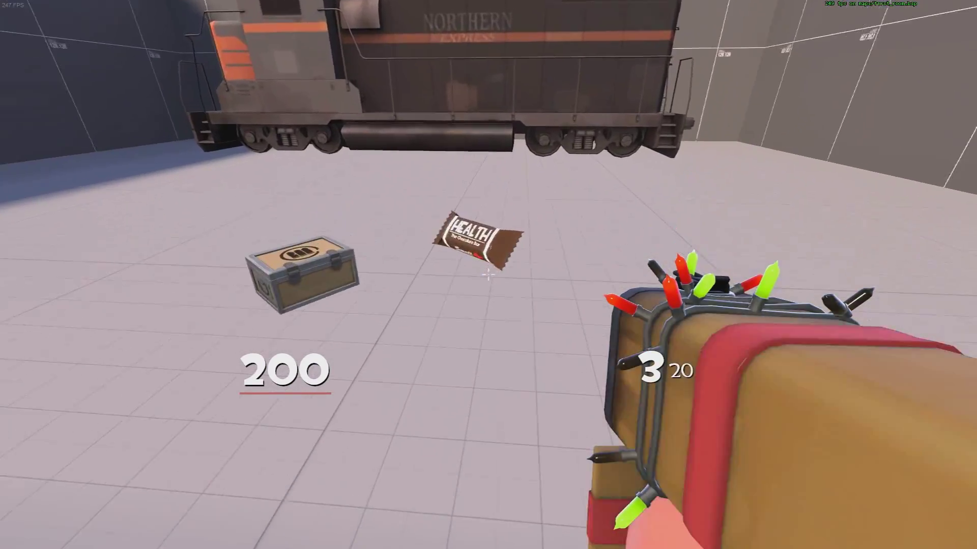
{"action": "key", "text": "s"}
{"action": "key", "text": "w"}
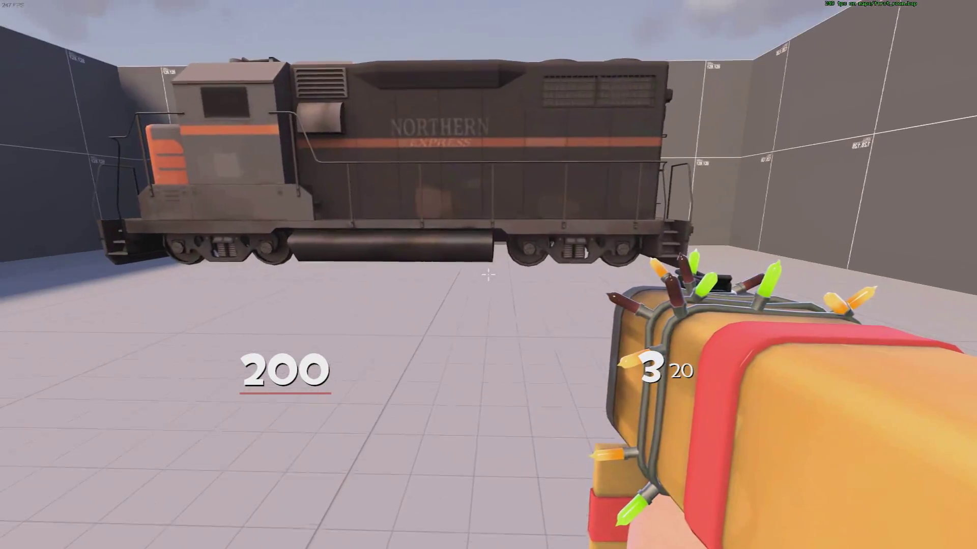
{"action": "key", "text": "s"}
{"action": "key", "text": "w"}
{"action": "key", "text": "s"}
{"action": "key", "text": "d"}
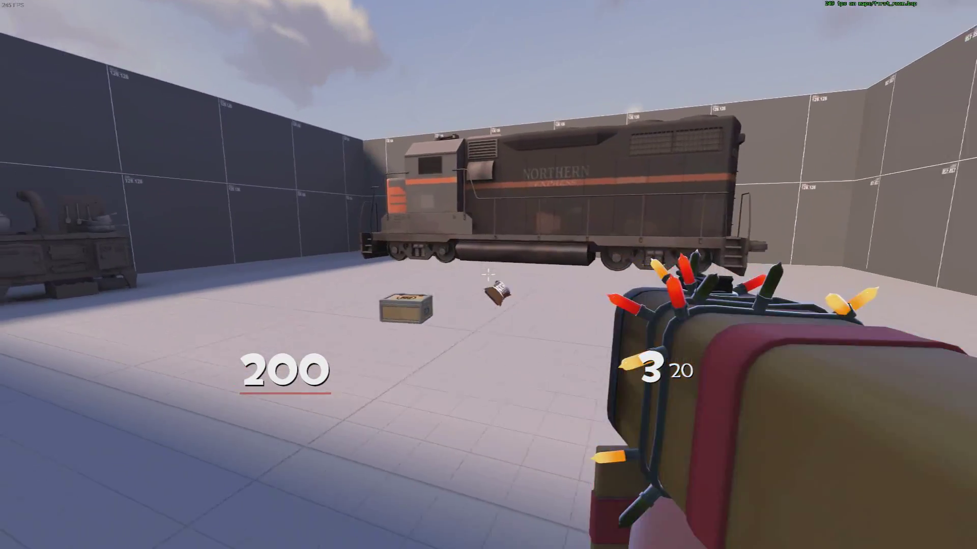
- Injure the player with a rocket fired at the wall and pick up the health kit to test the train's Disable output
{"action": "key", "text": "w"}
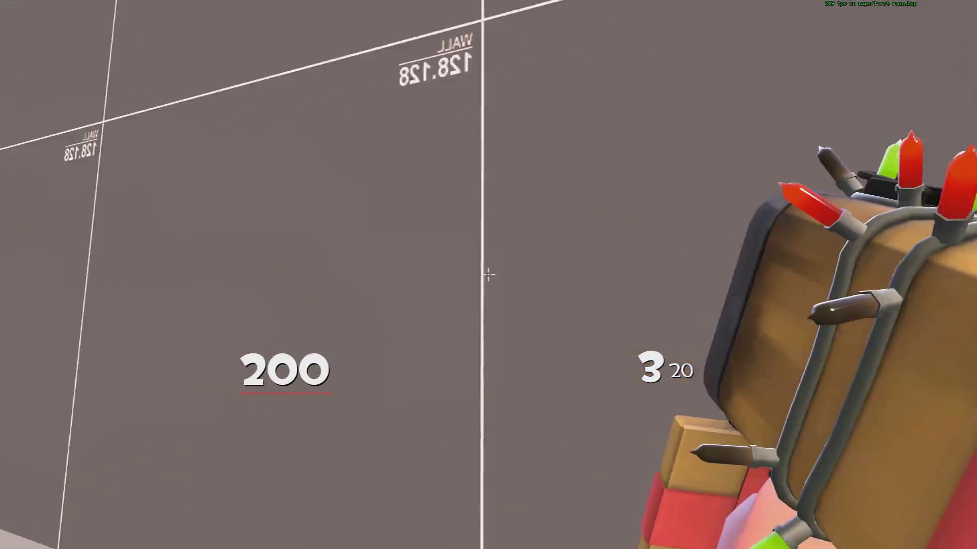
{"action": "left_click", "coordinate": [488, 274]}
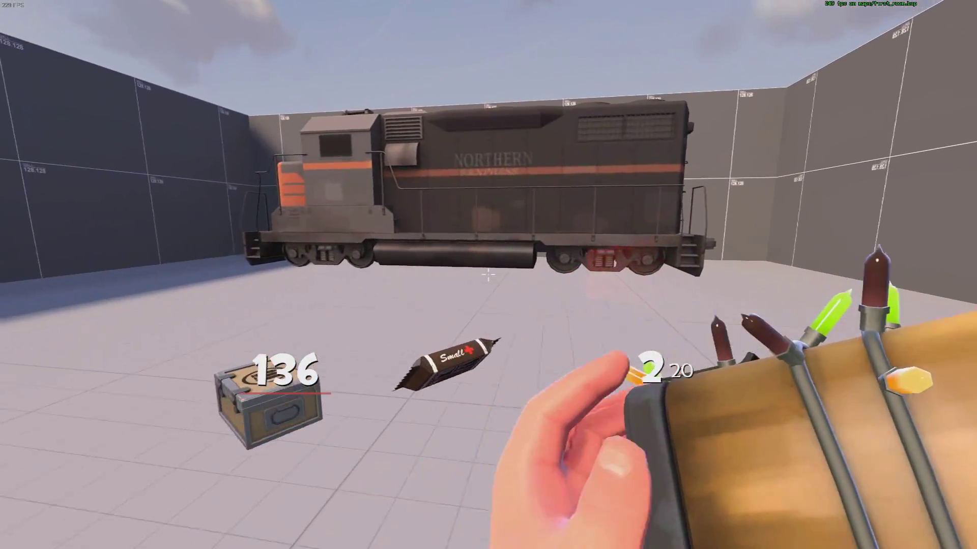
{"action": "key", "text": "w"}
{"action": "key", "text": "s"}
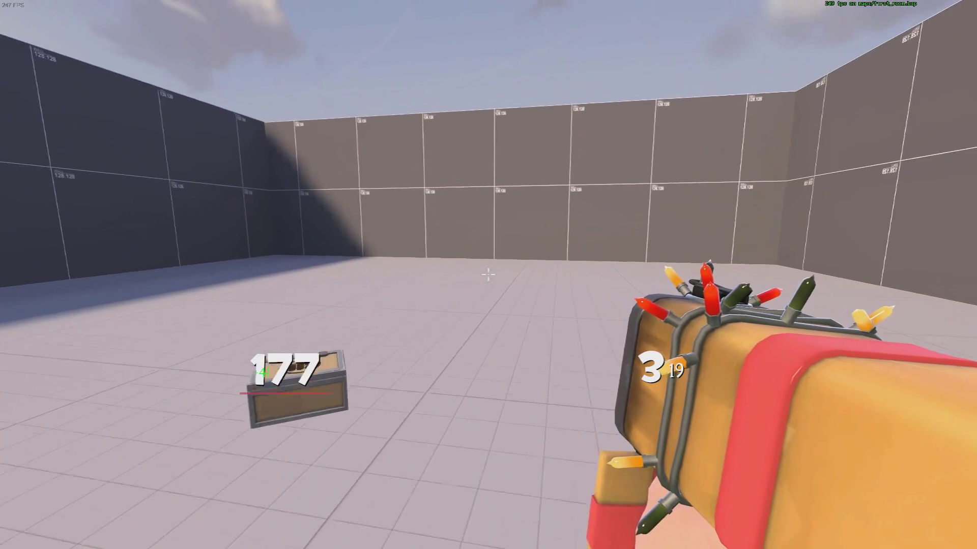
- Pick up the ammo pack to test the train's Enable output
{"action": "key", "text": "w"}
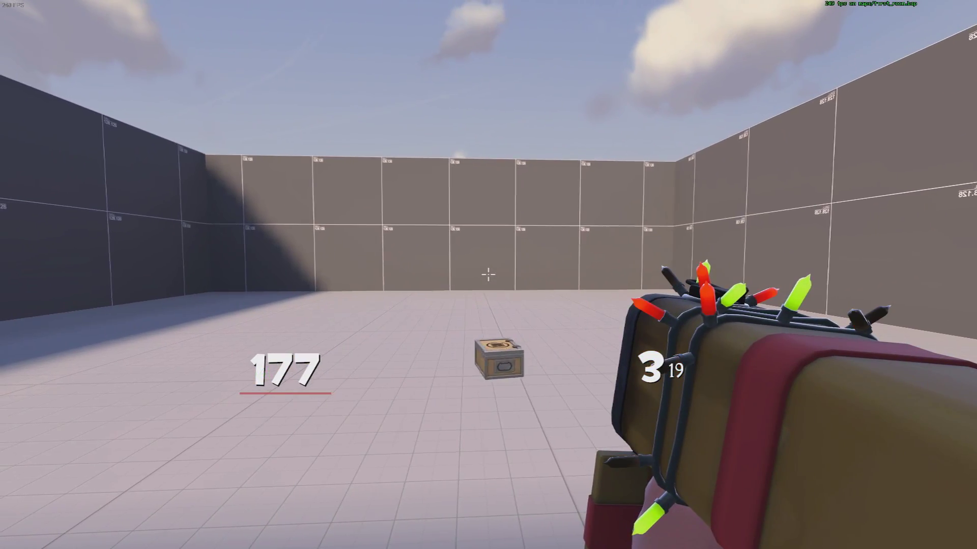
{"action": "key", "text": "s"}
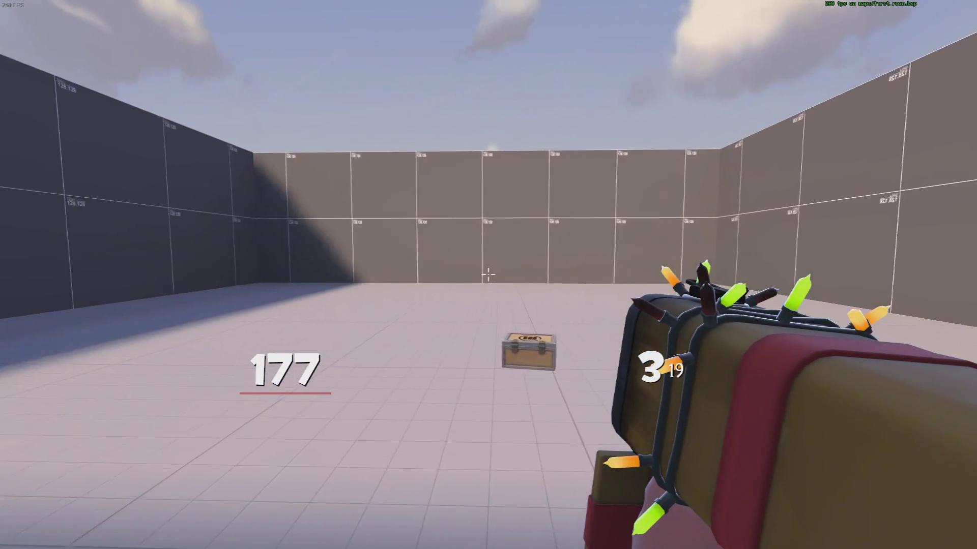
{"action": "key", "text": "w"}
{"action": "key", "text": "s"}
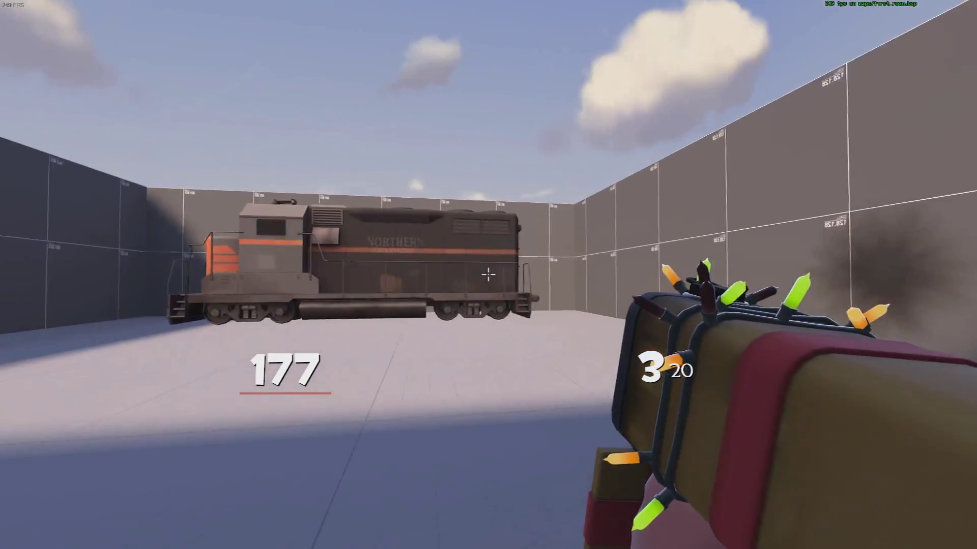
- Repeat the test by taking rocket damage while jumping, collecting the health kit and then the ammo pack
{"action": "key", "text": "space"}
{"action": "left_click", "coordinate": [488, 274]}
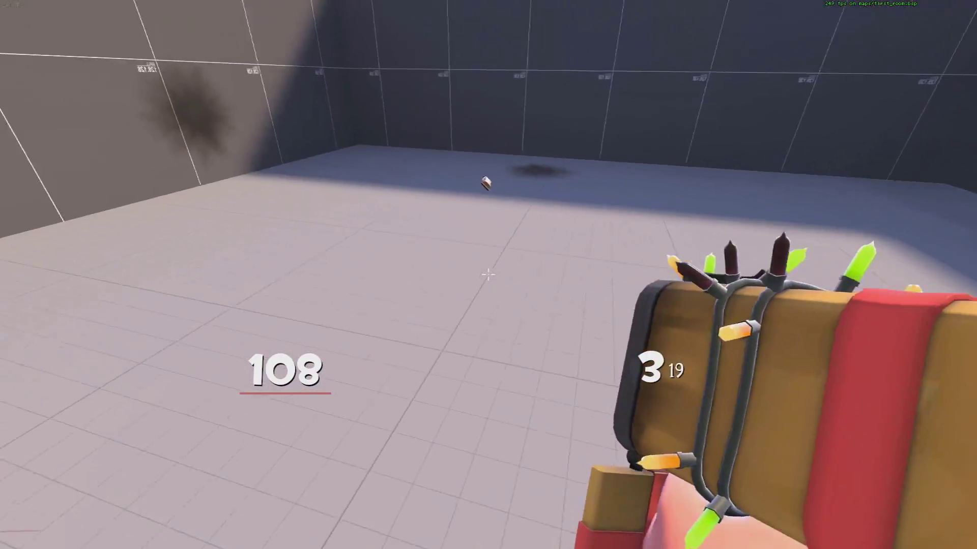
{"action": "key", "text": "s"}
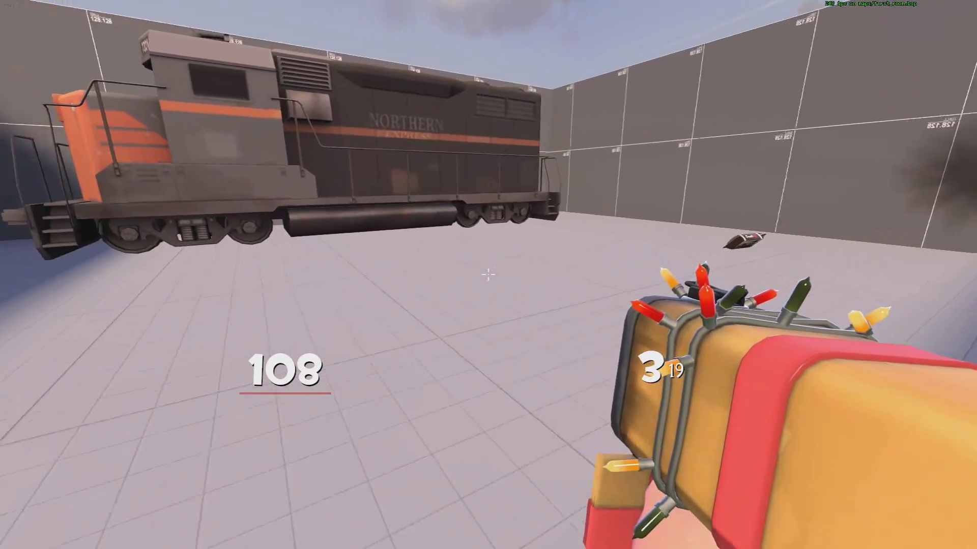
{"action": "key", "text": "w"}
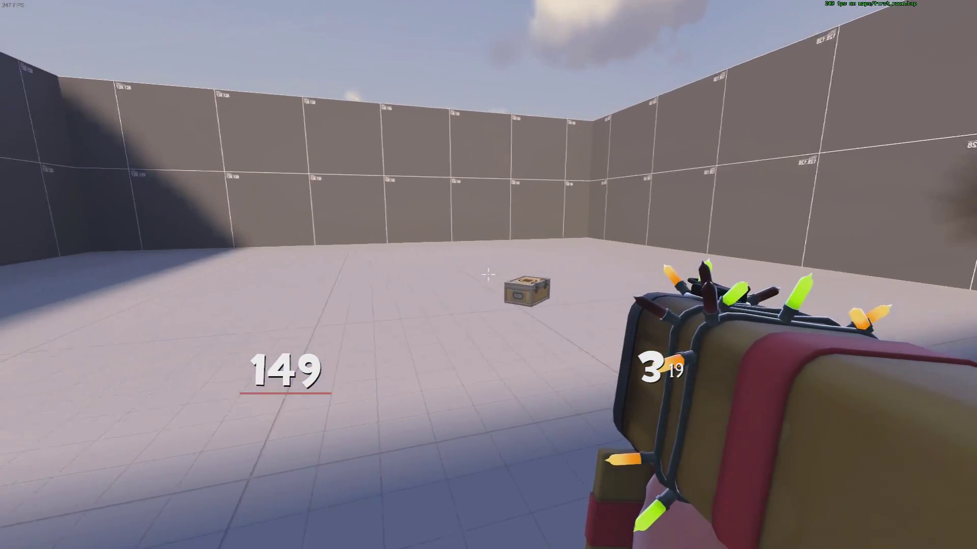
{"action": "key", "text": "w"}
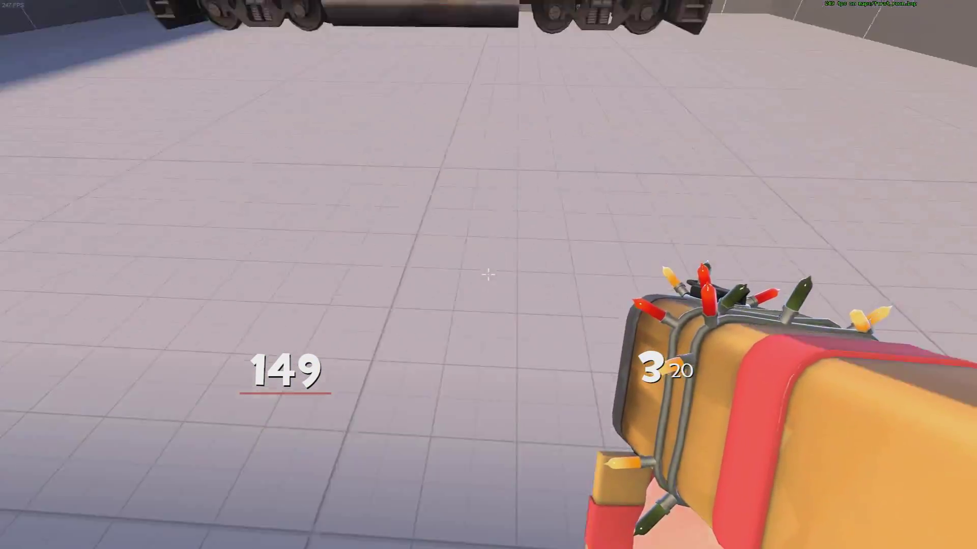
- Rocket-jump onto the roof of the re-enabled train and perform a taunt there
{"action": "left_click", "coordinate": [488, 275]}
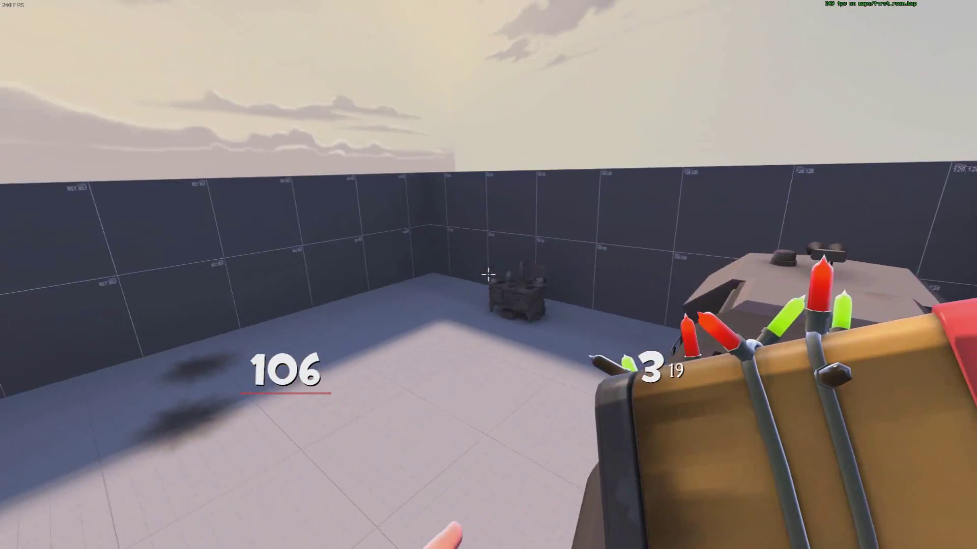
{"action": "key", "text": "g"}
{"action": "key", "text": "1"}
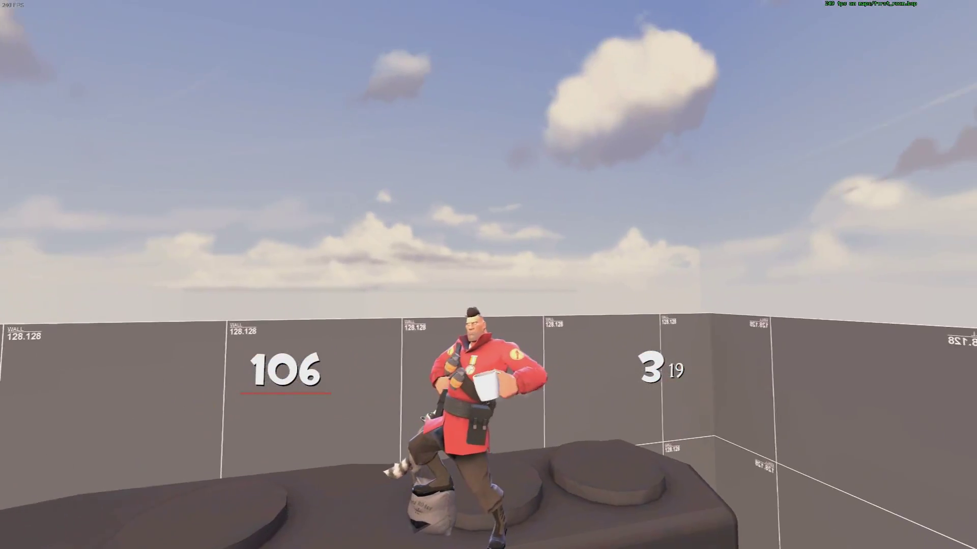